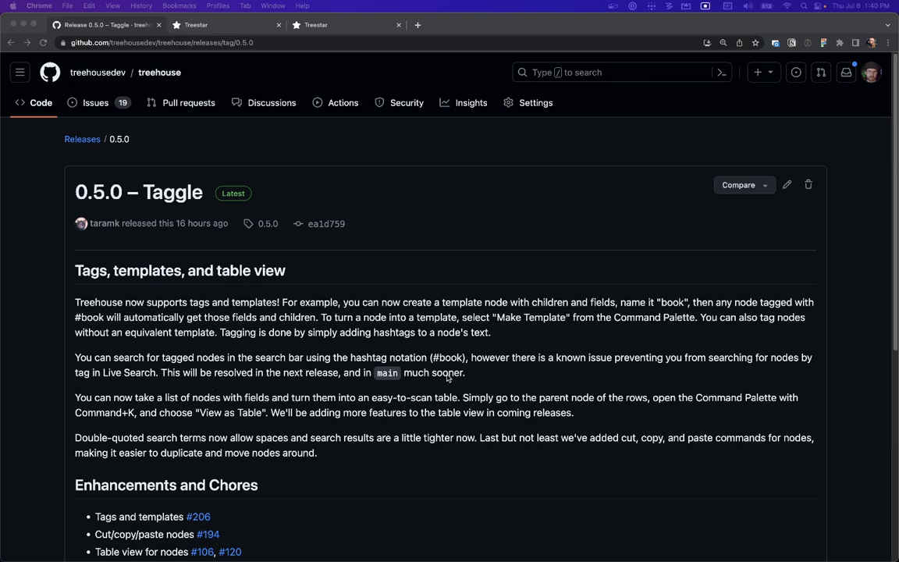
Switch to the Treestar tab and paste the Topframe node as the first item under Paused
{"action": "left_click", "coordinate": [201, 25]}
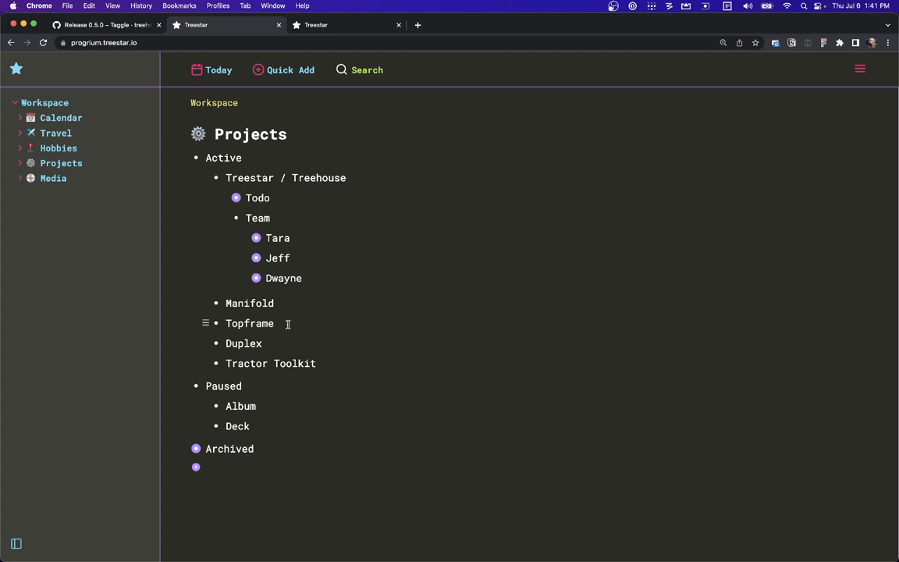
{"action": "left_click", "coordinate": [267, 405]}
{"action": "type", "text": "Topframe"}
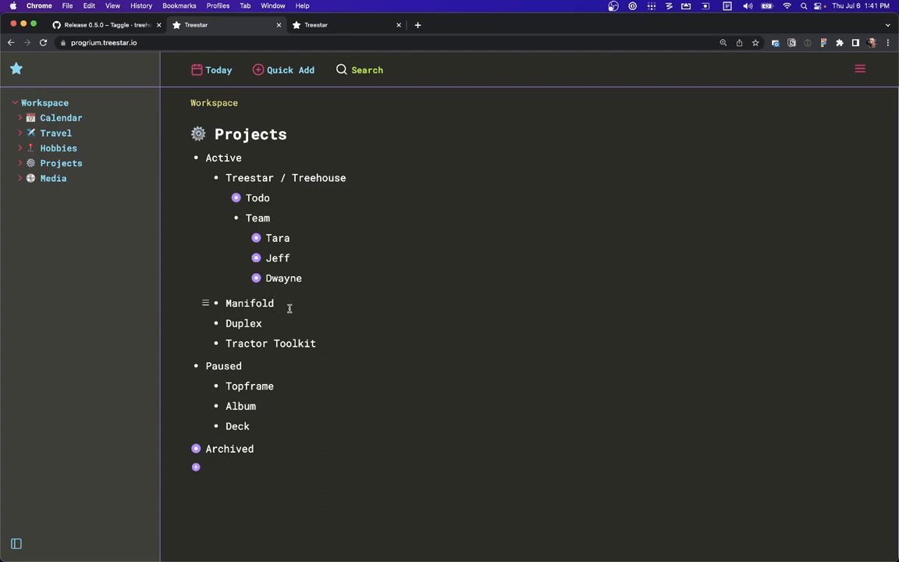
Paste the copied Manifold node three times at the top of the Paused list
{"action": "left_click", "coordinate": [284, 386]}
{"action": "type", "text": "Manifold"}
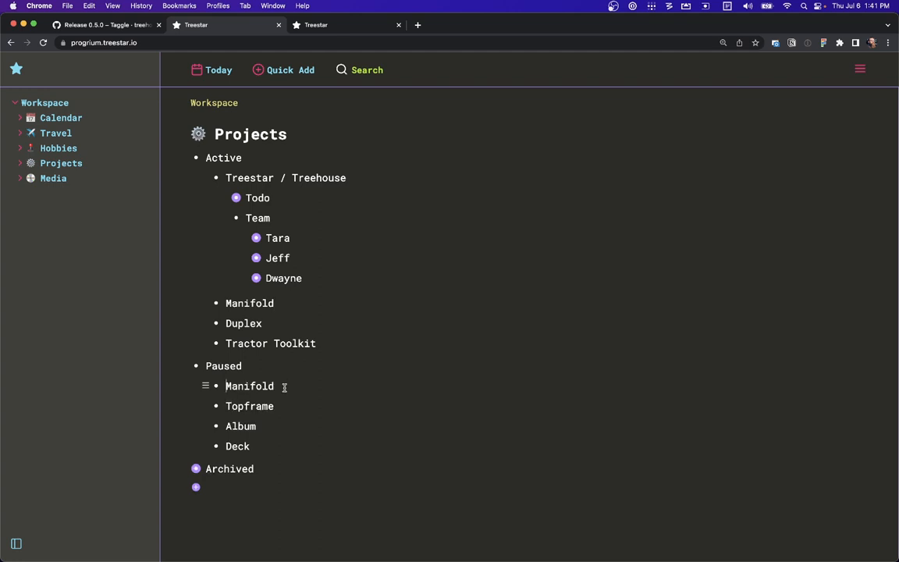
{"action": "type", "text": "Manifold"}
{"action": "type", "text": "Manifold"}
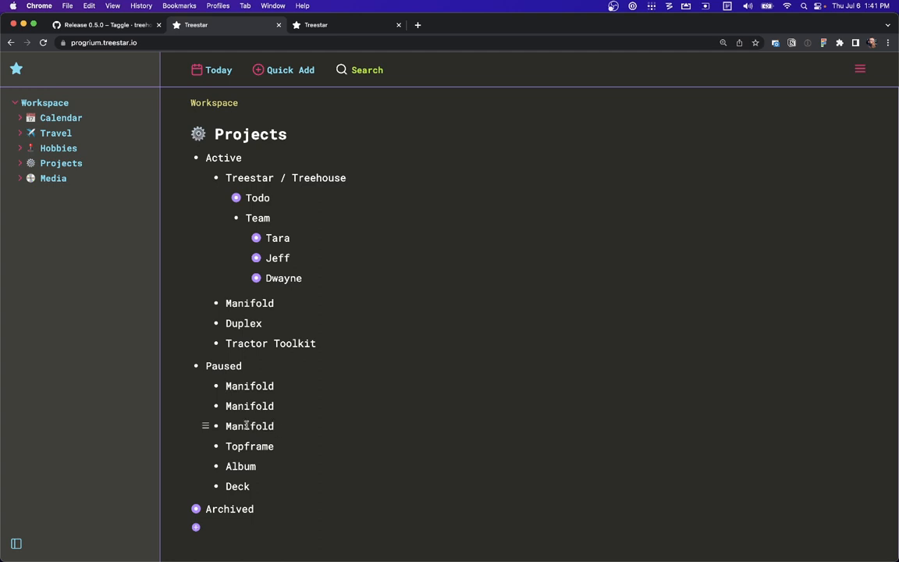
Delete the three pasted Manifold nodes from the Paused list
{"action": "left_click", "coordinate": [206, 426]}
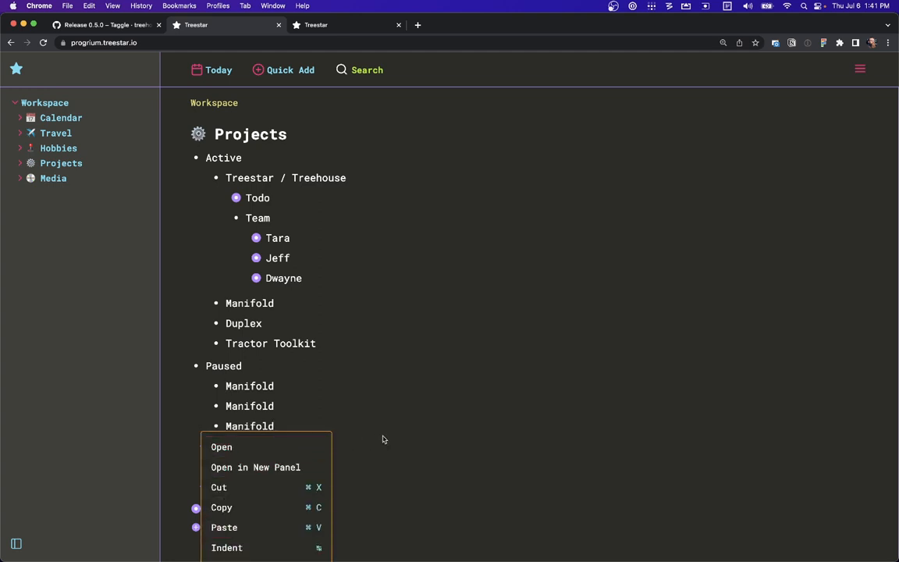
{"action": "left_click", "coordinate": [323, 428]}
{"action": "key", "text": "super+shift+Left"}
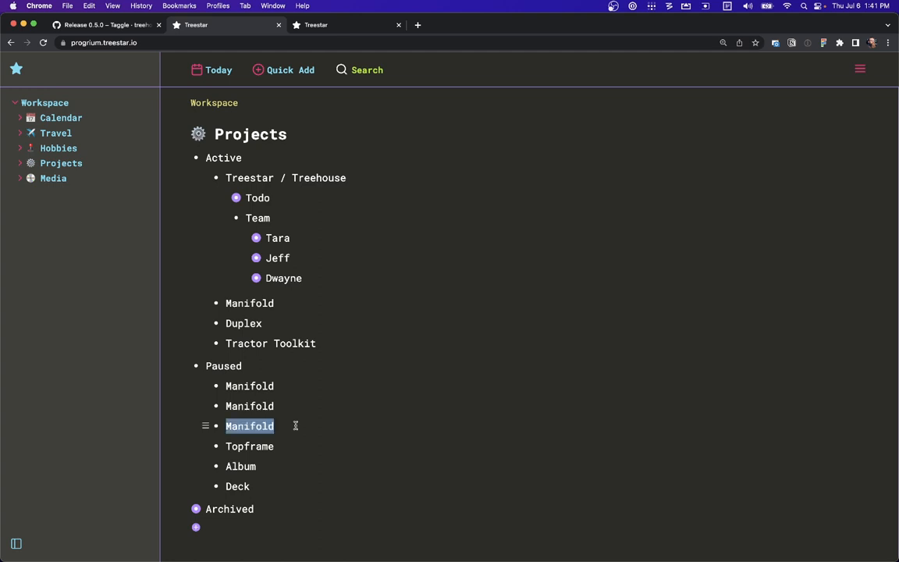
{"action": "key", "text": "BackSpace"}
{"action": "key", "text": "BackSpace"}
{"action": "key", "text": "super+shift+Left"}
{"action": "key", "text": "BackSpace"}
{"action": "key", "text": "BackSpace"}
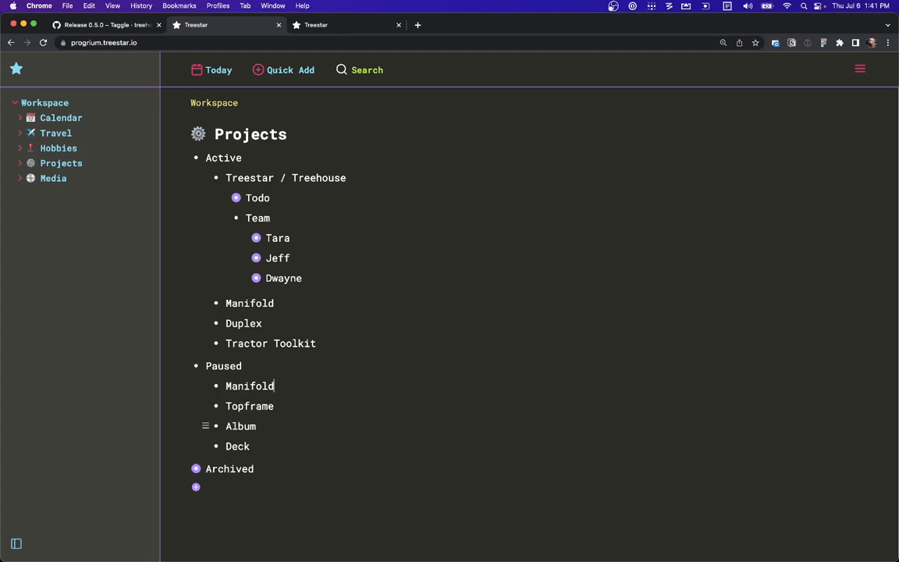
{"action": "key", "text": "super+shift+Left"}
{"action": "key", "text": "BackSpace"}
{"action": "key", "text": "BackSpace"}
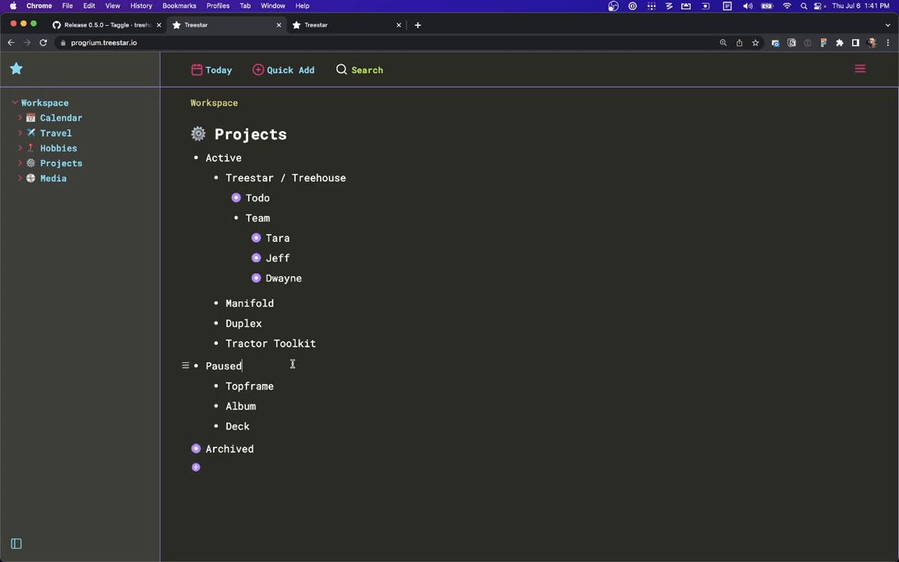
Expand and collapse the Tara and Jeff nodes to inspect their Location and Birthday fields
{"action": "left_click", "coordinate": [255, 239]}
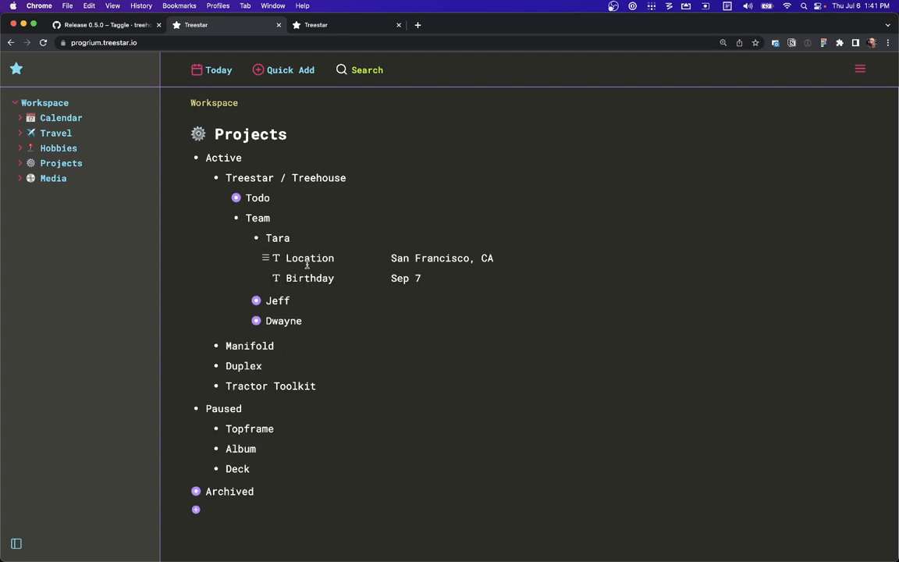
{"action": "left_click", "coordinate": [255, 301]}
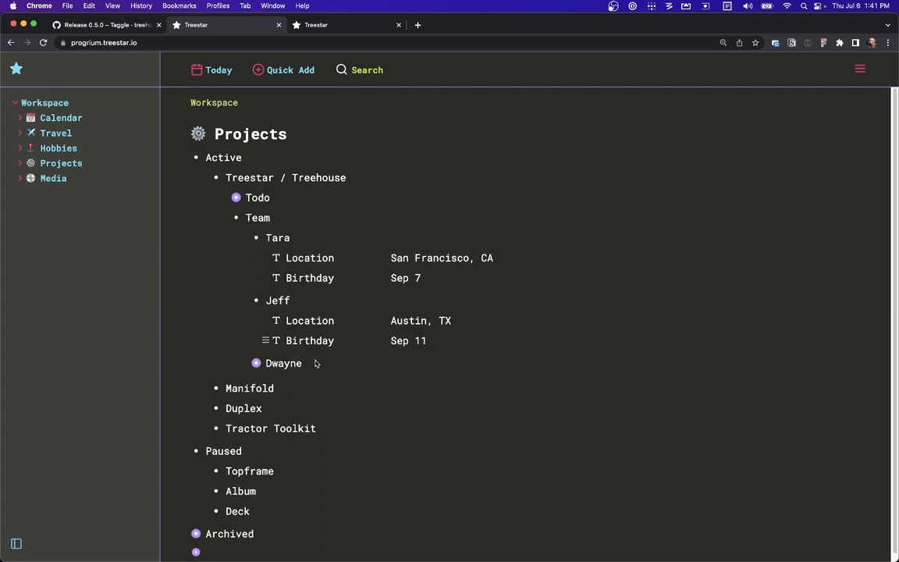
{"action": "left_click", "coordinate": [255, 238]}
{"action": "left_click", "coordinate": [256, 258]}
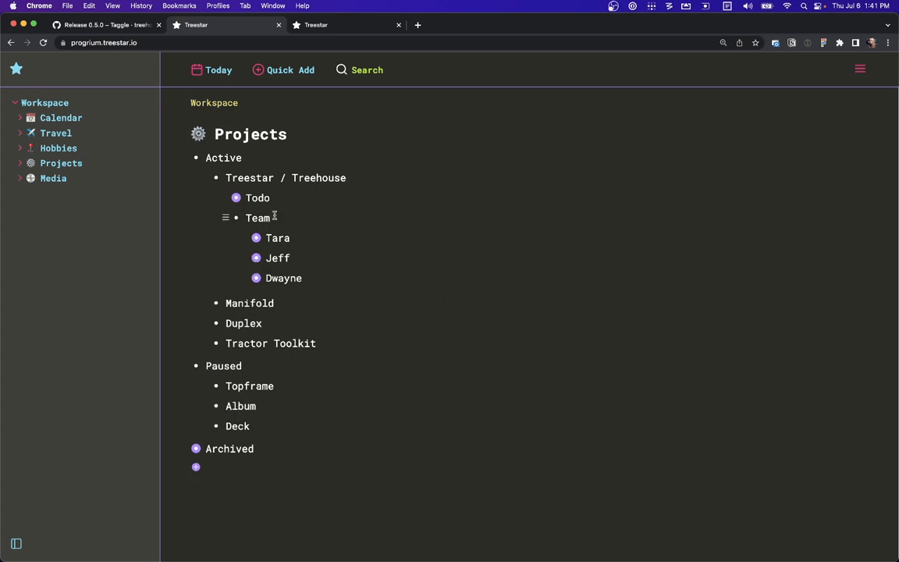
Display the Team node's children as a table using the View as Table command
{"action": "key", "text": "super+k"}
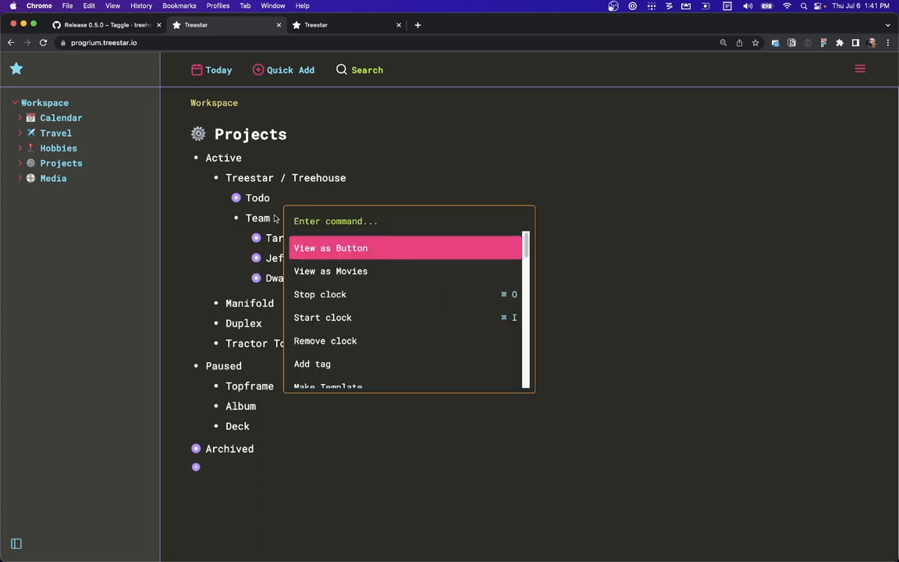
{"action": "type", "text": "vi"}
{"action": "key", "text": "Down"}
{"action": "key", "text": "Down"}
{"action": "key", "text": "Down"}
{"action": "key", "text": "Return"}
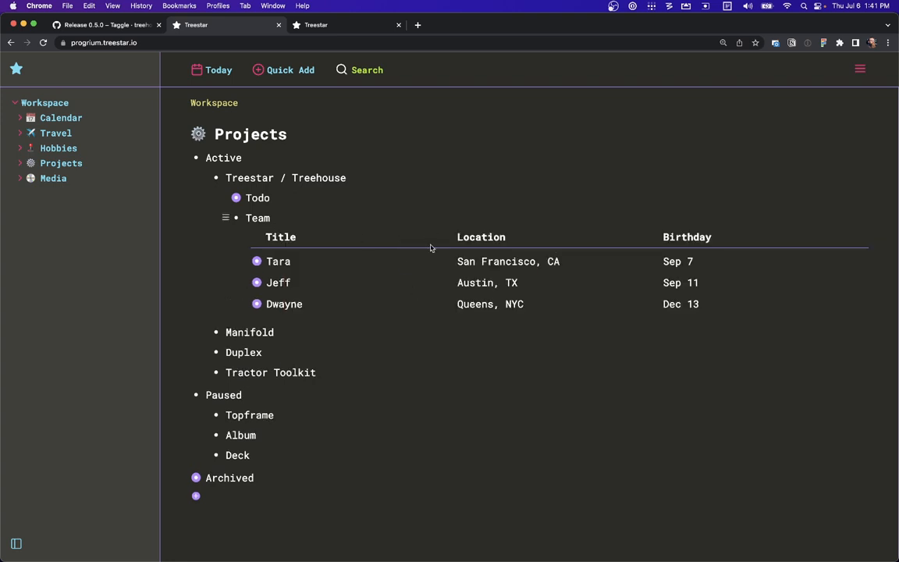
Edit Jeff's Location cell in the table, retyping TX at its end
{"action": "left_click", "coordinate": [533, 283]}
{"action": "key", "text": "BackSpace"}
{"action": "type", "text": "TX"}
Switch the Team node back to list view using the View as List command
{"action": "key", "text": "super+k"}
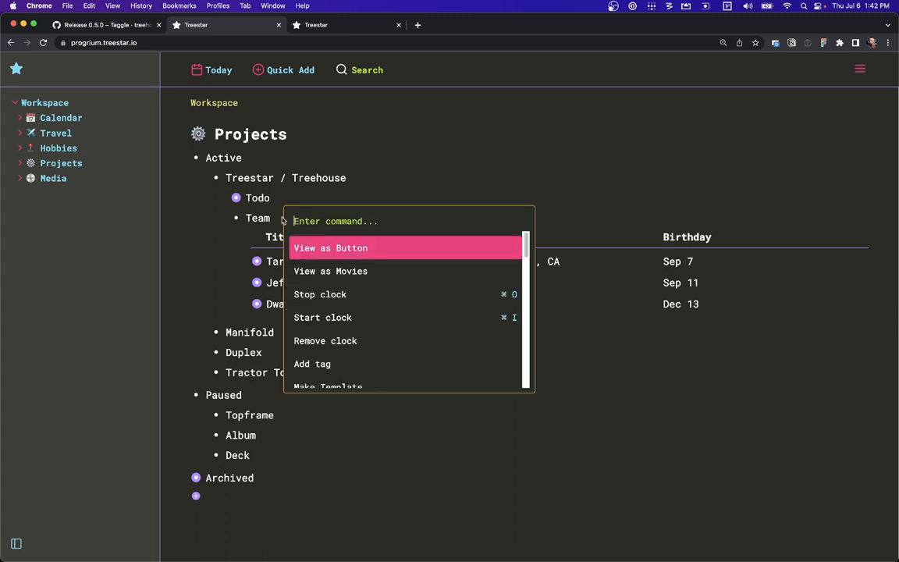
{"action": "type", "text": "vi"}
{"action": "key", "text": "Down"}
{"action": "key", "text": "Down"}
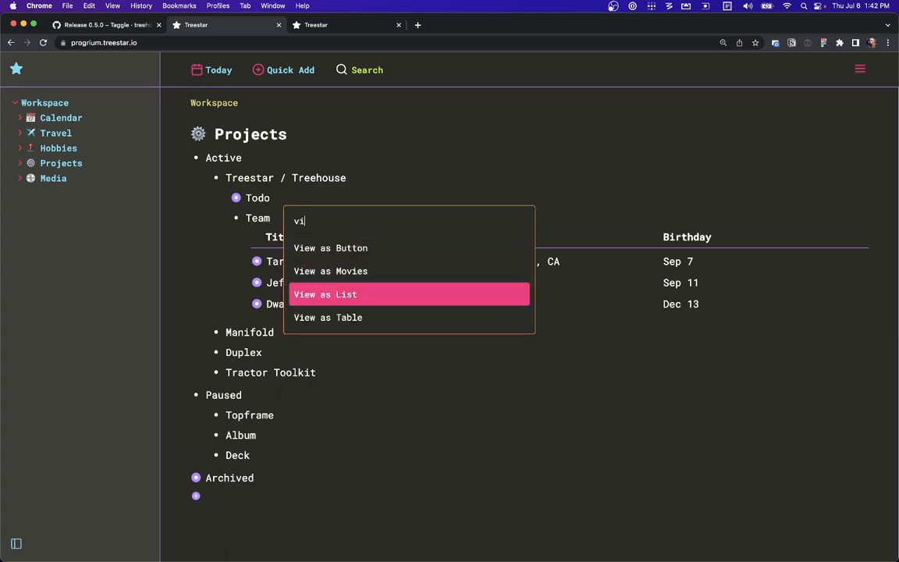
{"action": "key", "text": "Return"}
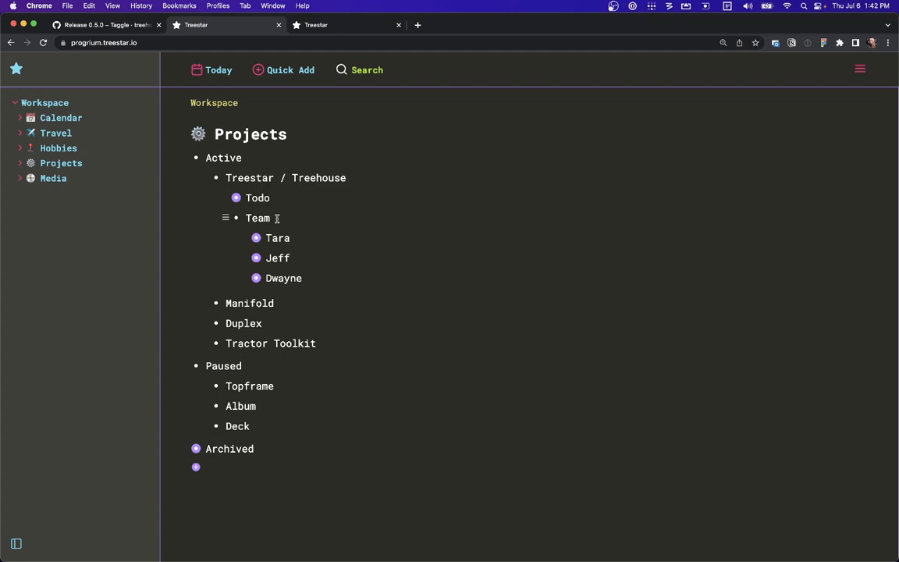
Open the Media page and add a Seinfeld node tagged #tv under Television
{"action": "left_click", "coordinate": [53, 178]}
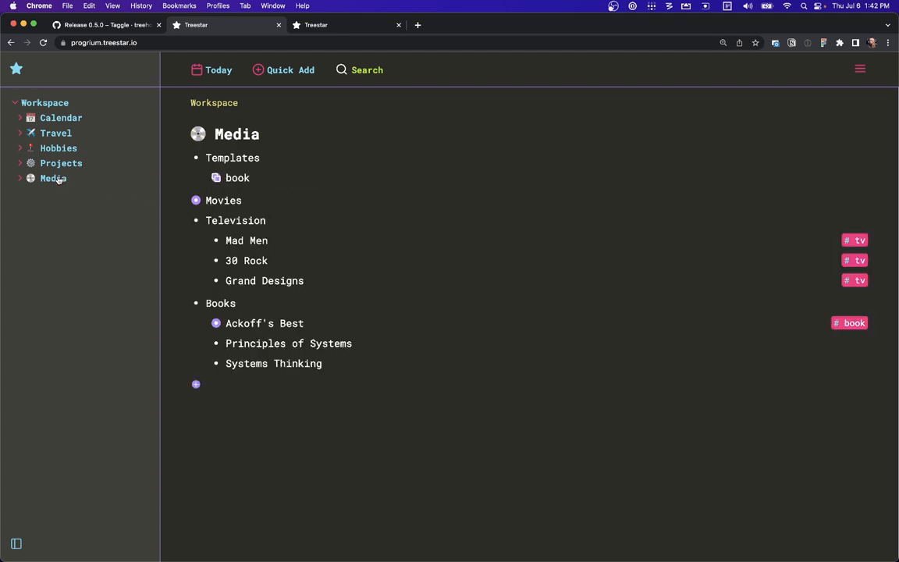
{"action": "left_click", "coordinate": [323, 281]}
{"action": "key", "text": "Return"}
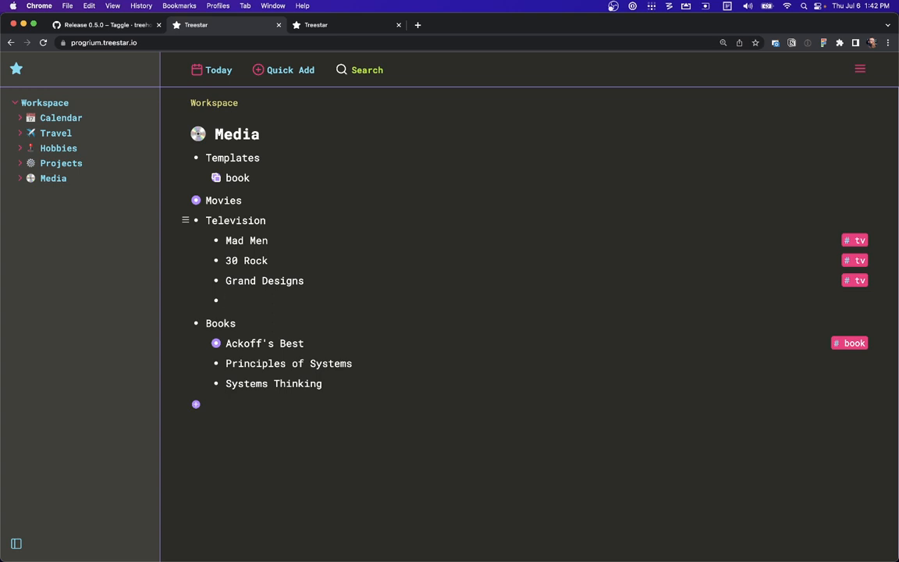
{"action": "type", "text": "Seinfeld #"}
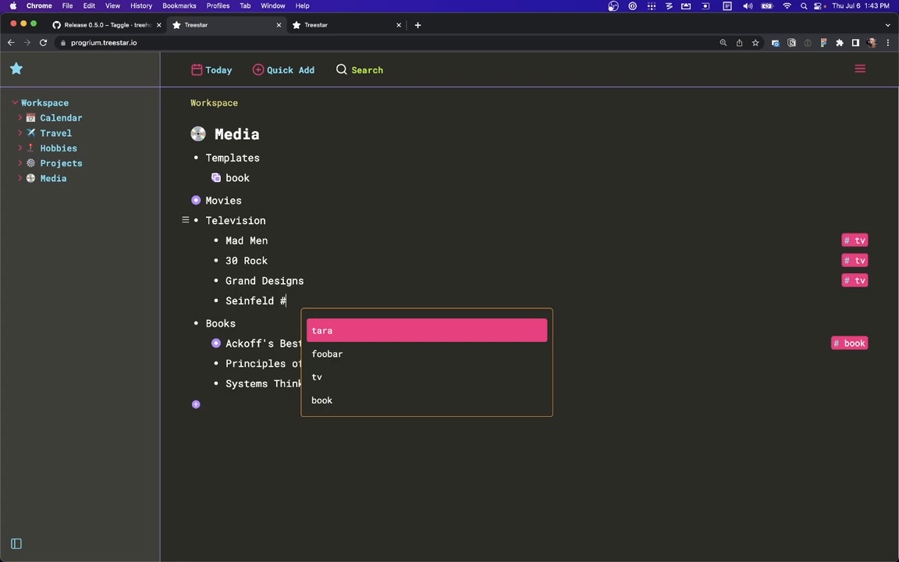
{"action": "type", "text": "tv"}
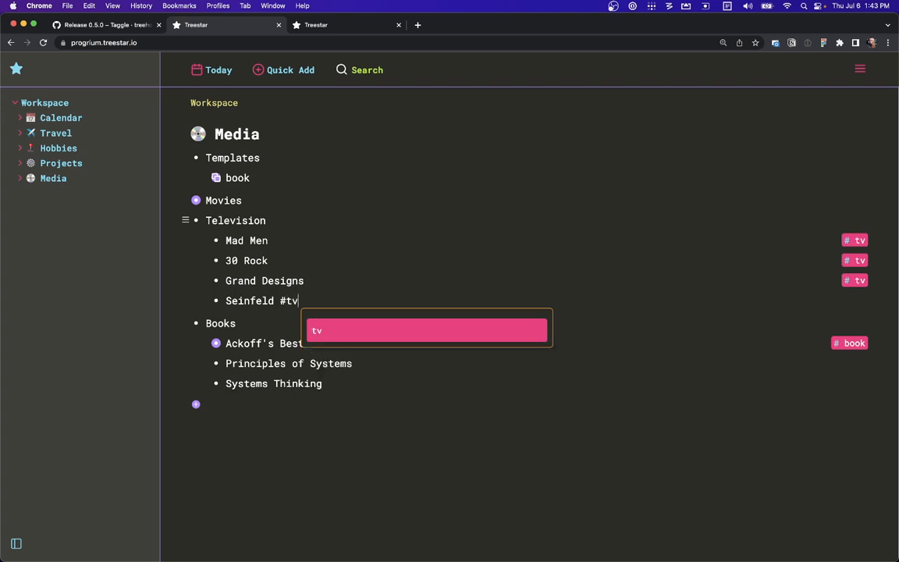
{"action": "key", "text": "Return"}
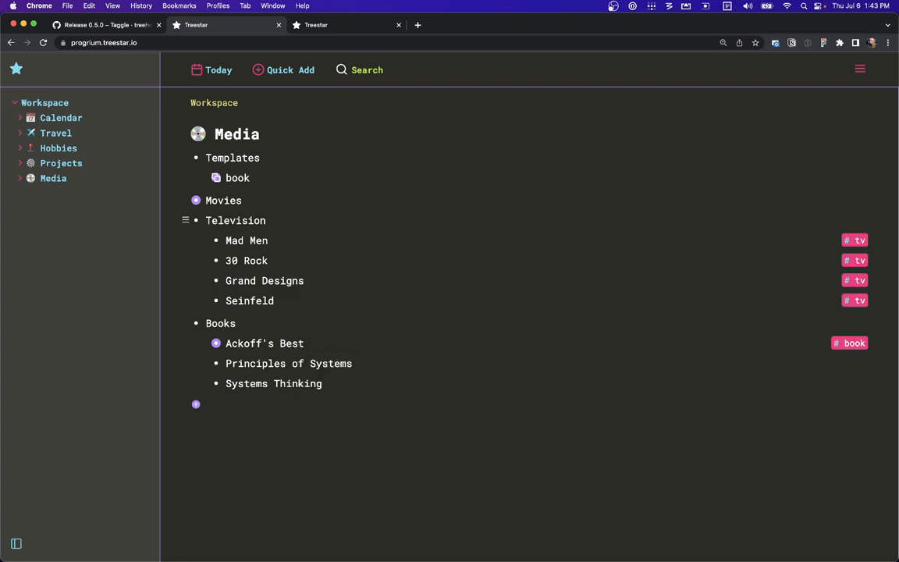
Search for nodes tagged #tv, then clear the search
{"action": "left_click", "coordinate": [362, 70]}
{"action": "type", "text": "#tv"}
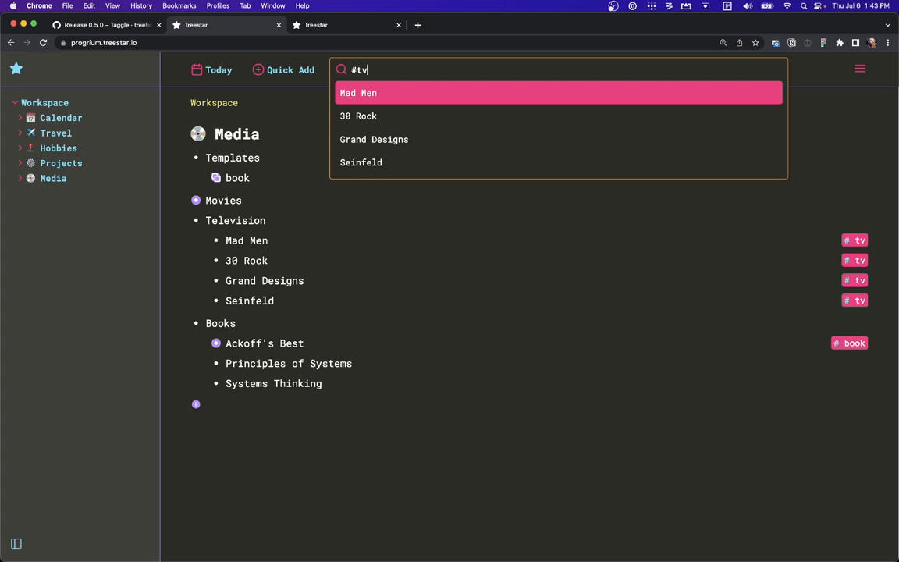
{"action": "key", "text": "BackSpace"}
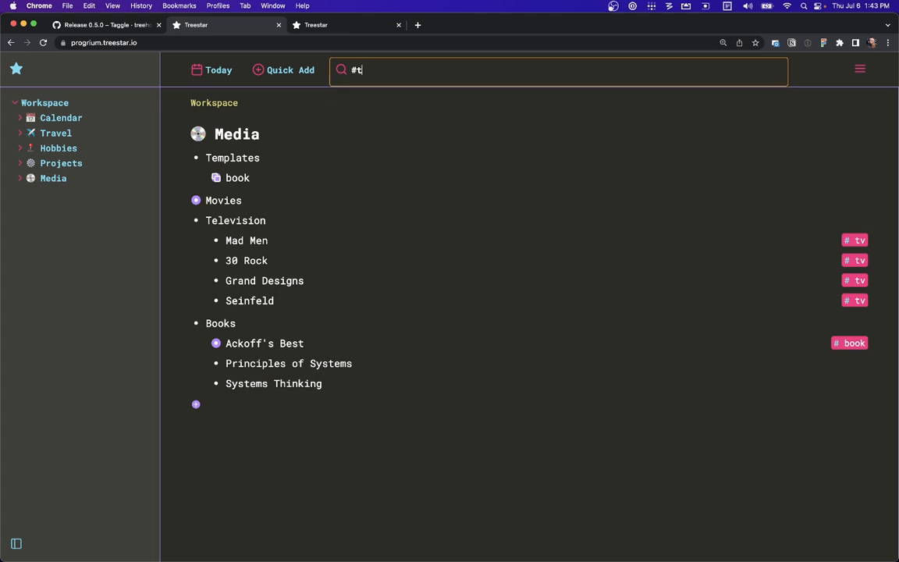
{"action": "key", "text": "BackSpace"}
Remove the #tv tag from the Seinfeld node
{"action": "left_click", "coordinate": [852, 305]}
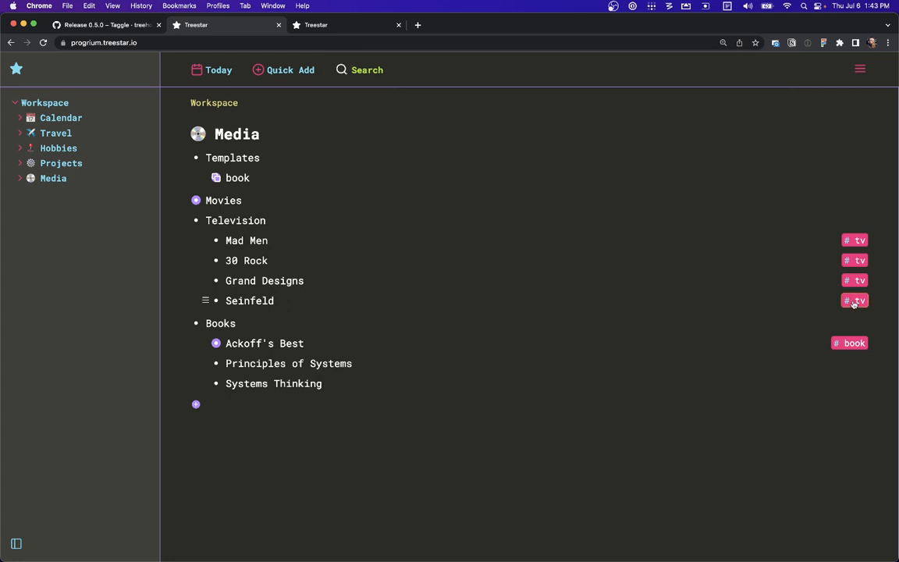
{"action": "left_click", "coordinate": [853, 303]}
Run Make Template on the book node and expand it to show its fields
{"action": "mouse_move", "coordinate": [281, 233]}
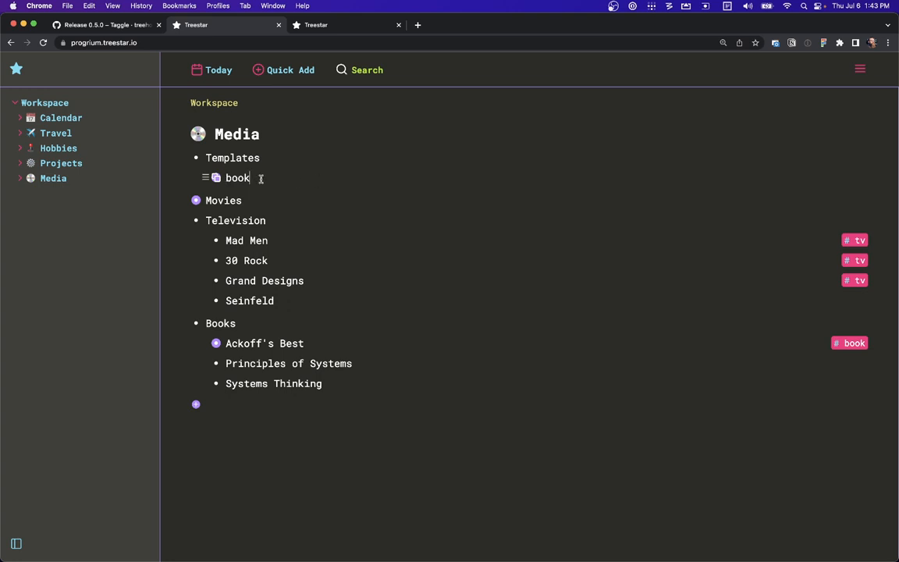
{"action": "key", "text": "super+k"}
{"action": "type", "text": "naj"}
{"action": "key", "text": "BackSpace"}
{"action": "key", "text": "BackSpace"}
{"action": "key", "text": "BackSpace"}
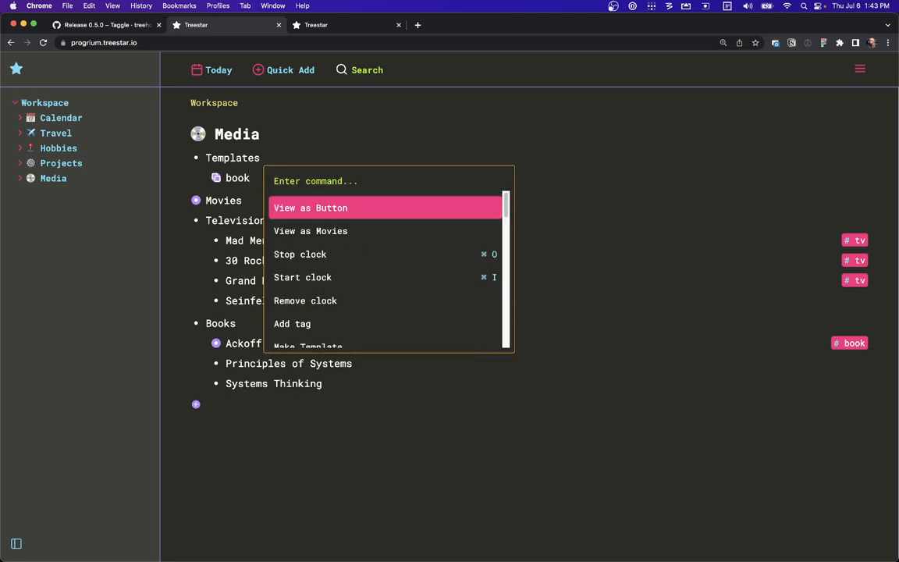
{"action": "type", "text": "make"}
{"action": "key", "text": "Return"}
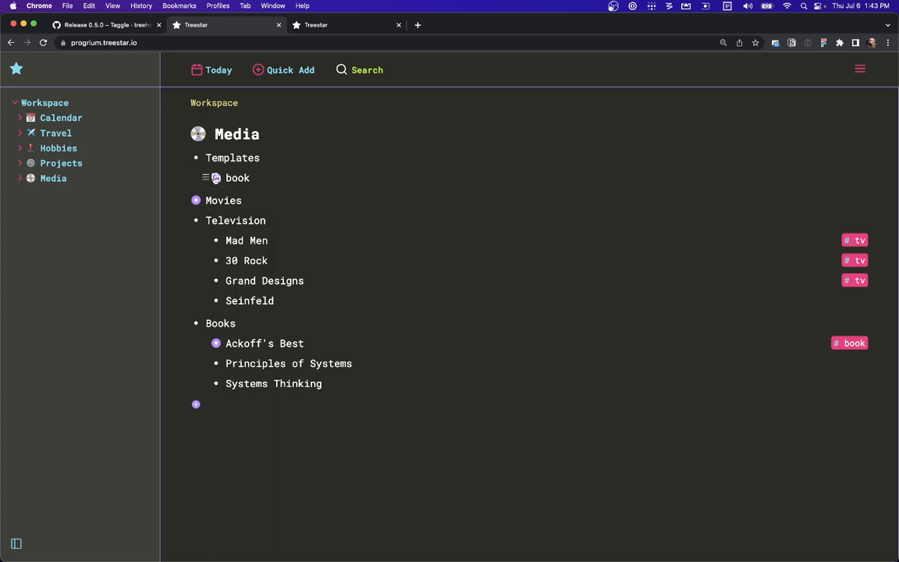
{"action": "left_click", "coordinate": [216, 177]}
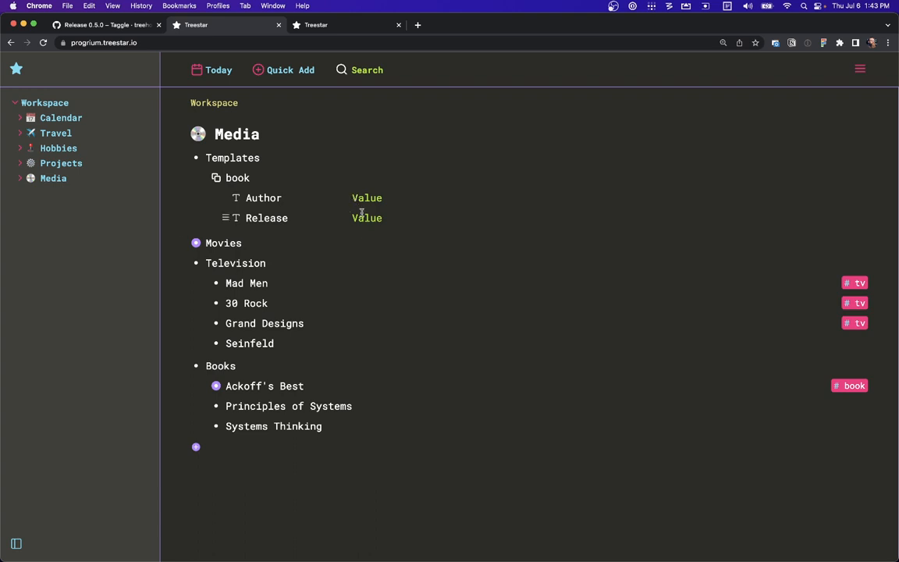
Tag the Principles of Systems node with #book
{"action": "left_click", "coordinate": [367, 406]}
{"action": "type", "text": "#book"}
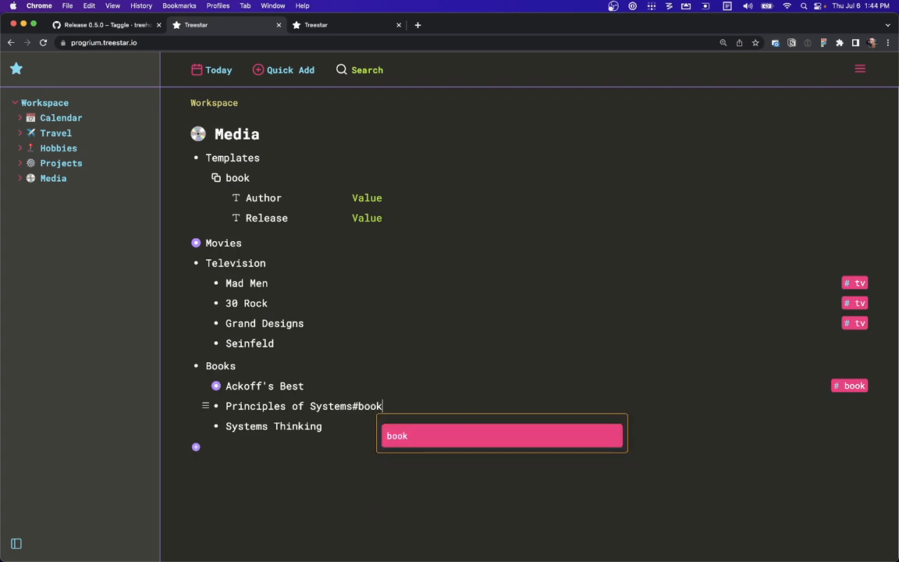
{"action": "key", "text": "Return"}
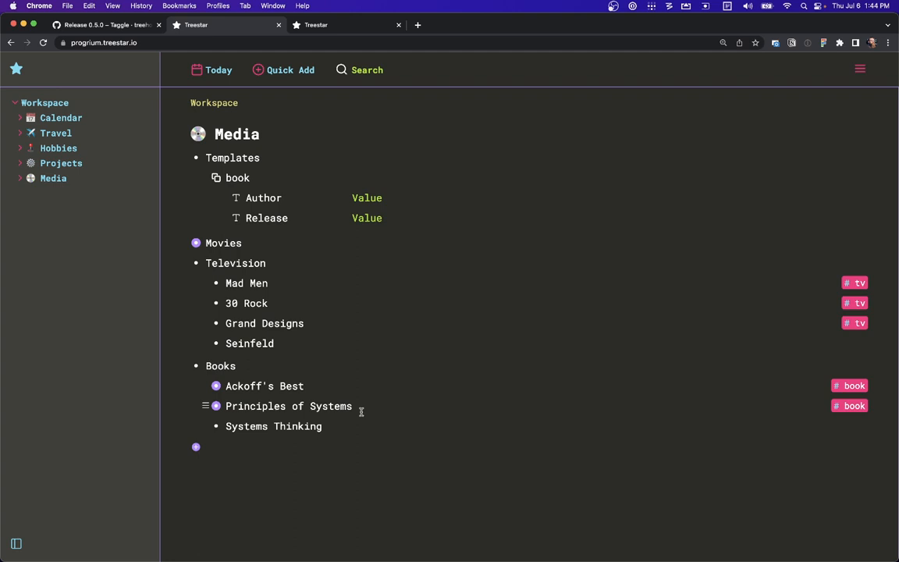
Expand Principles of Systems and set its Author field to Jay Forrester
{"action": "left_click", "coordinate": [216, 405]}
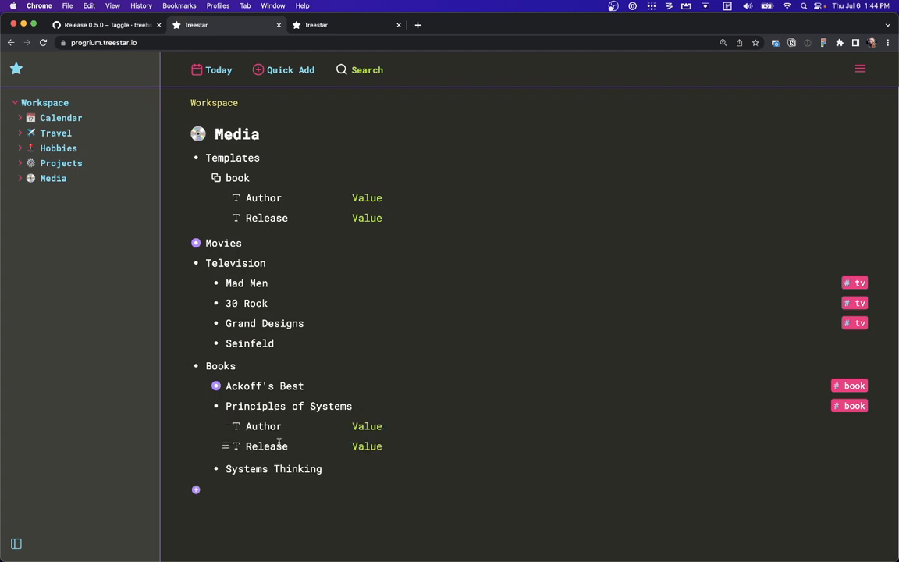
{"action": "left_click", "coordinate": [358, 427]}
{"action": "type", "text": "Jay Forrester"}
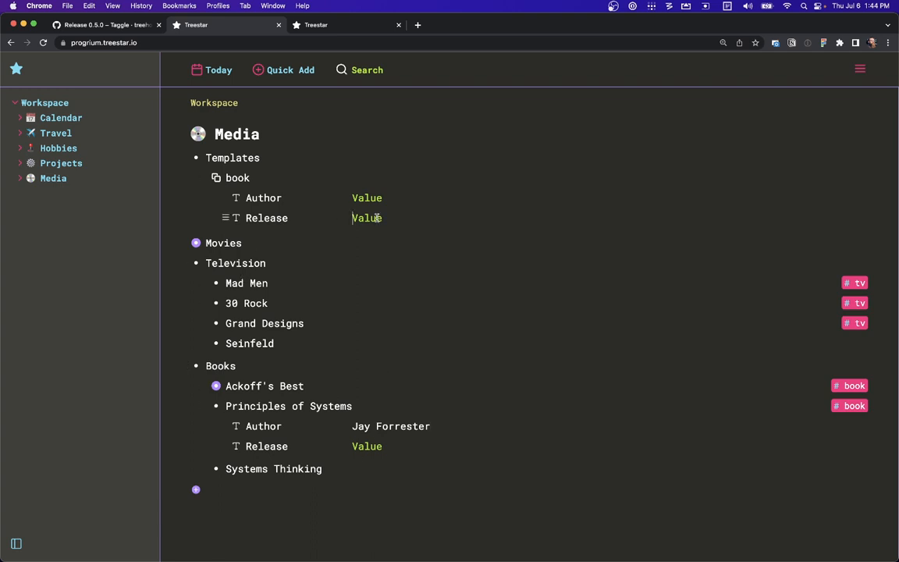
Add a child node named New to the book template
{"action": "key", "text": "Return"}
{"action": "type", "text": "New"}
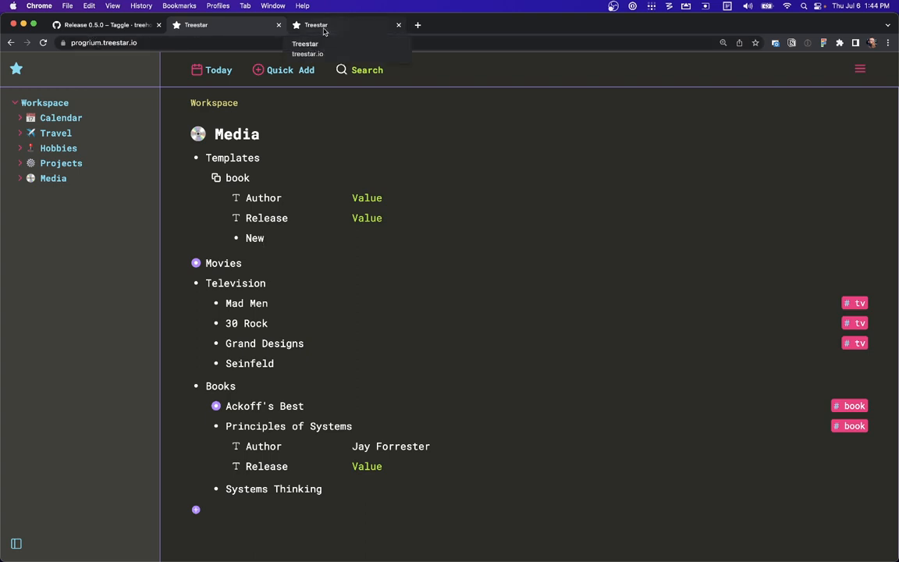
Switch to the treestar.io waitlist tab and back to the 0.5.0 release notes
{"action": "left_click", "coordinate": [324, 31]}
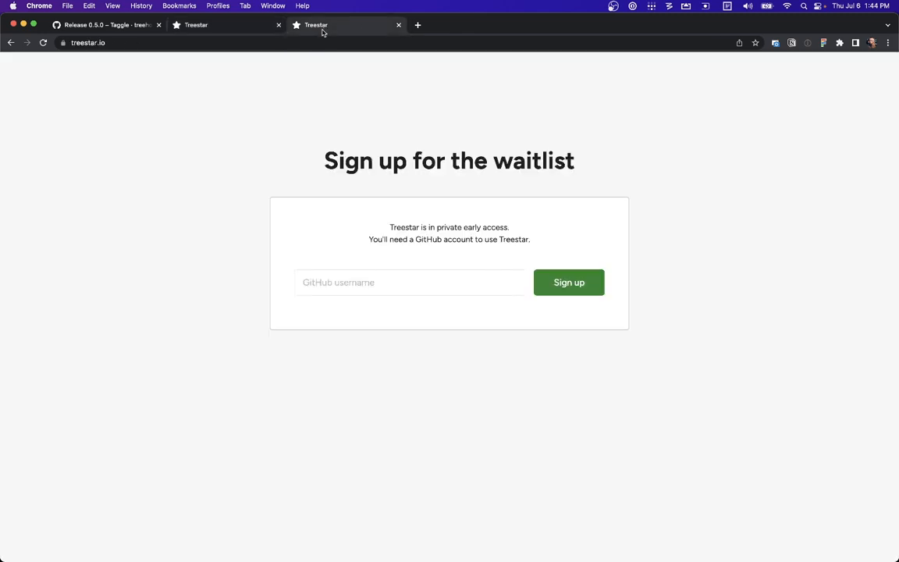
{"action": "left_click", "coordinate": [117, 26]}
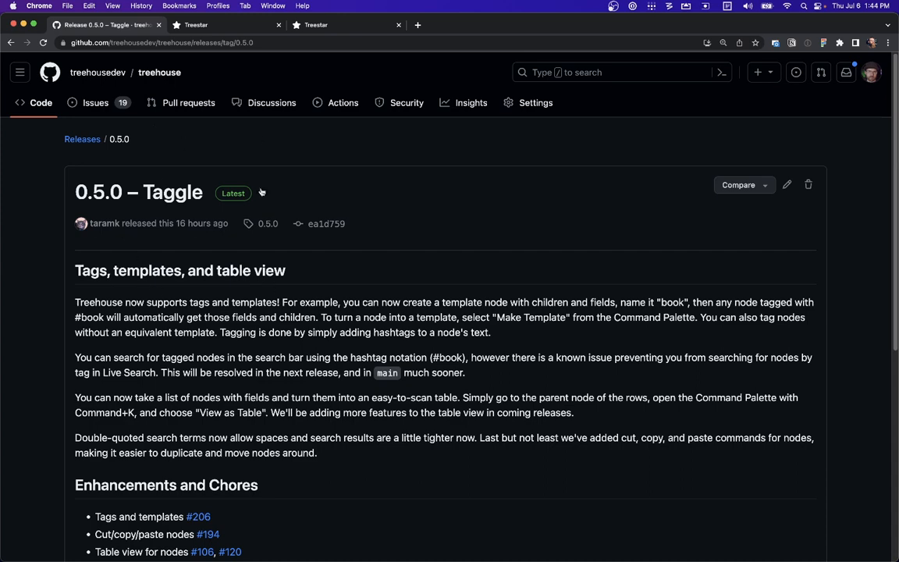
{"action": "left_click", "coordinate": [46, 107]}
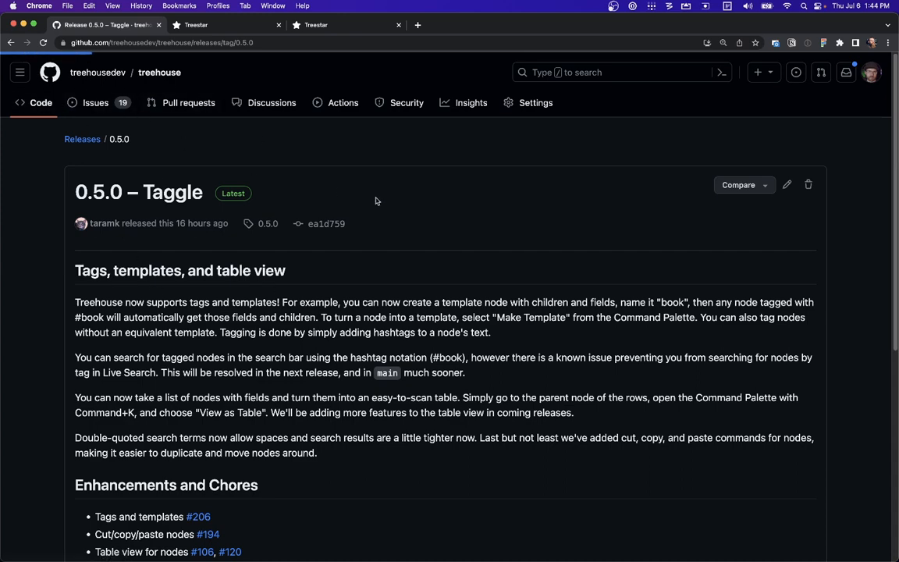